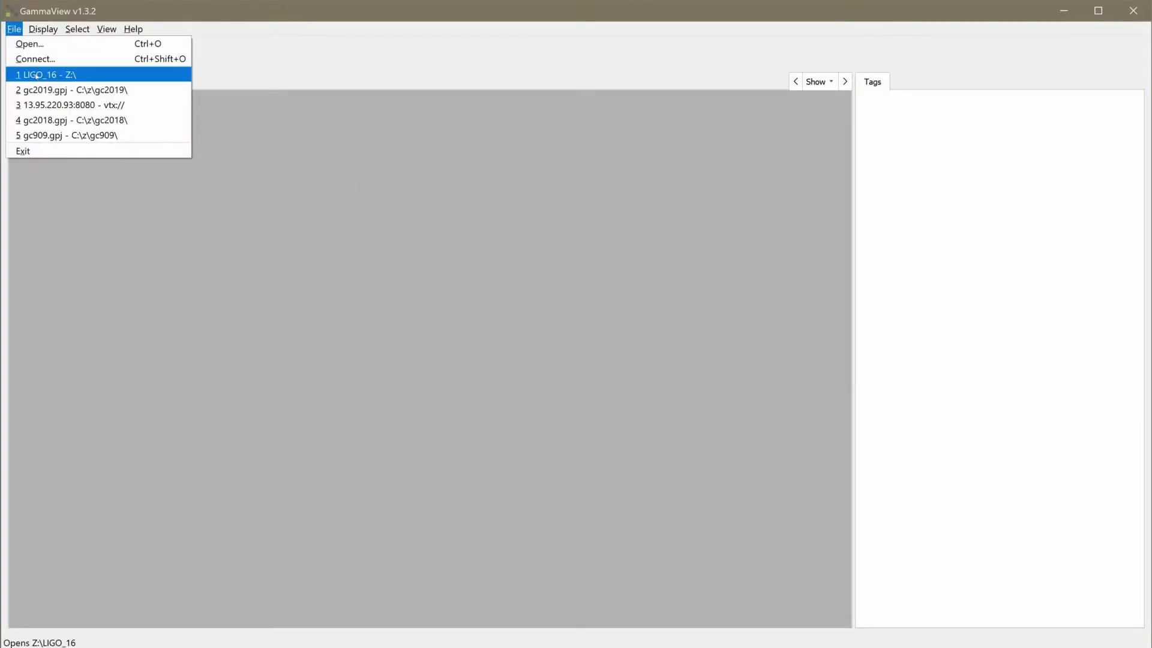
Step: Load the LIGO_16 dataset from the recent files list
click(37, 75)
Step: Zoom into the red Copy (5) strain trace around February 1990
click(92, 56)
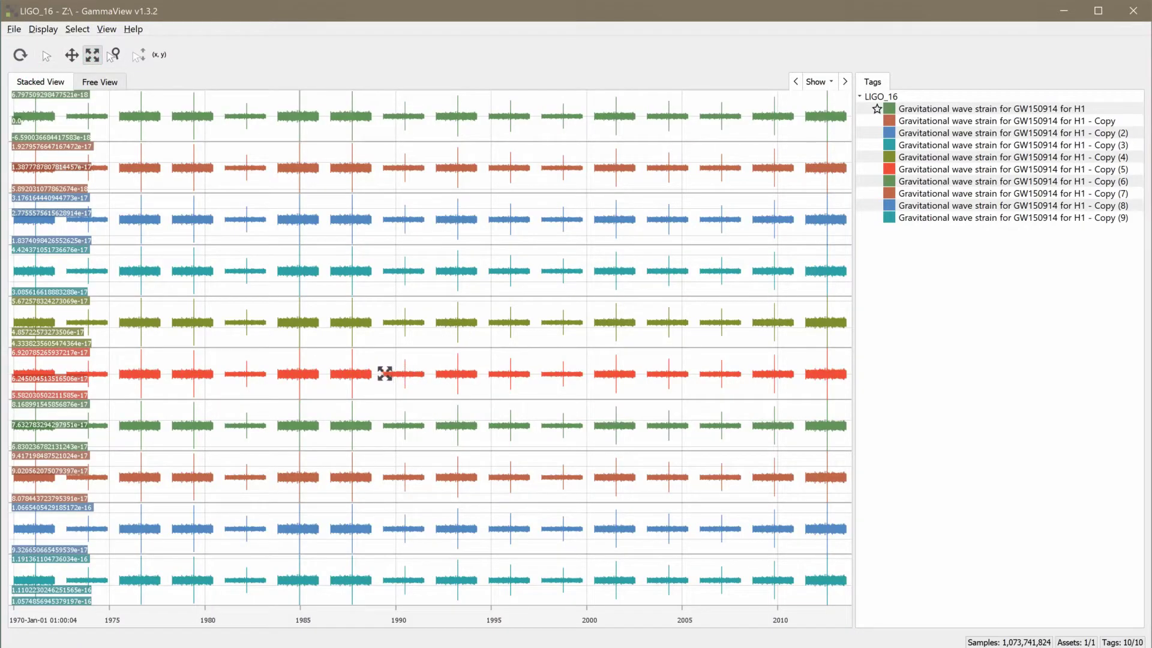
mouse_move(387, 375)
mouse_down()
mouse_move(404, 589)
mouse_move(447, 544)
mouse_move(457, 424)
mouse_move(424, 588)
mouse_move(397, 446)
mouse_move(386, 519)
mouse_move(283, 303)
mouse_move(583, 296)
mouse_move(617, 311)
mouse_move(368, 278)
mouse_move(699, 301)
mouse_move(540, 259)
mouse_up()
Step: Box-zoom the red trace three times down to about 23:01–23:27
click(114, 56)
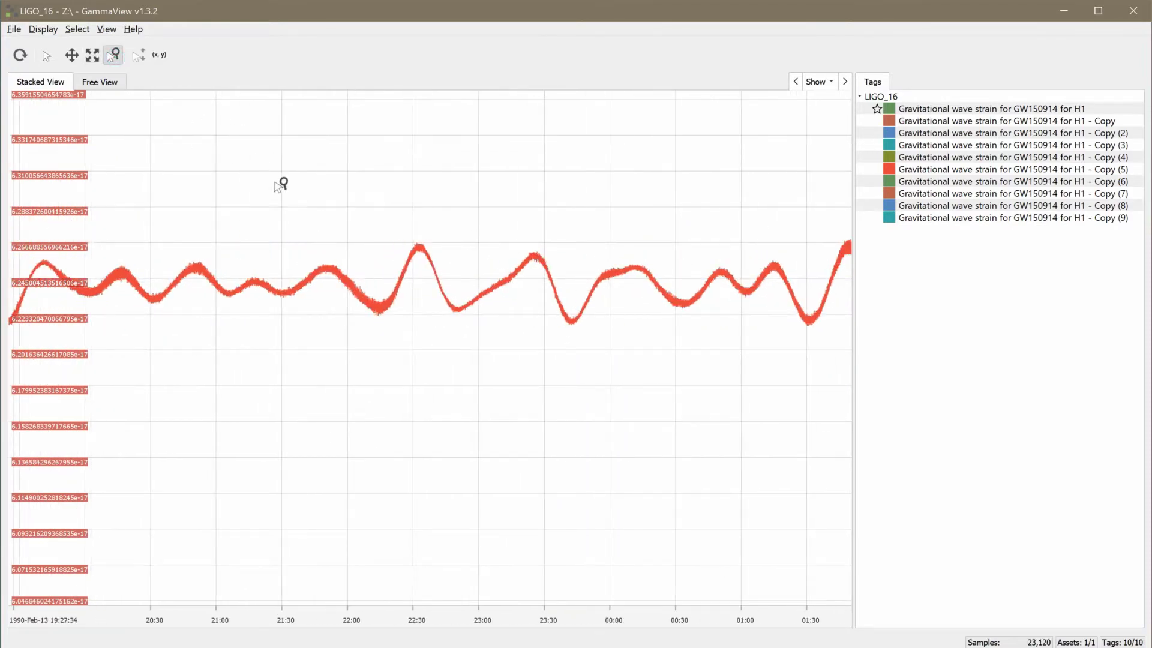
drag(264, 203, 701, 358)
drag(278, 195, 674, 511)
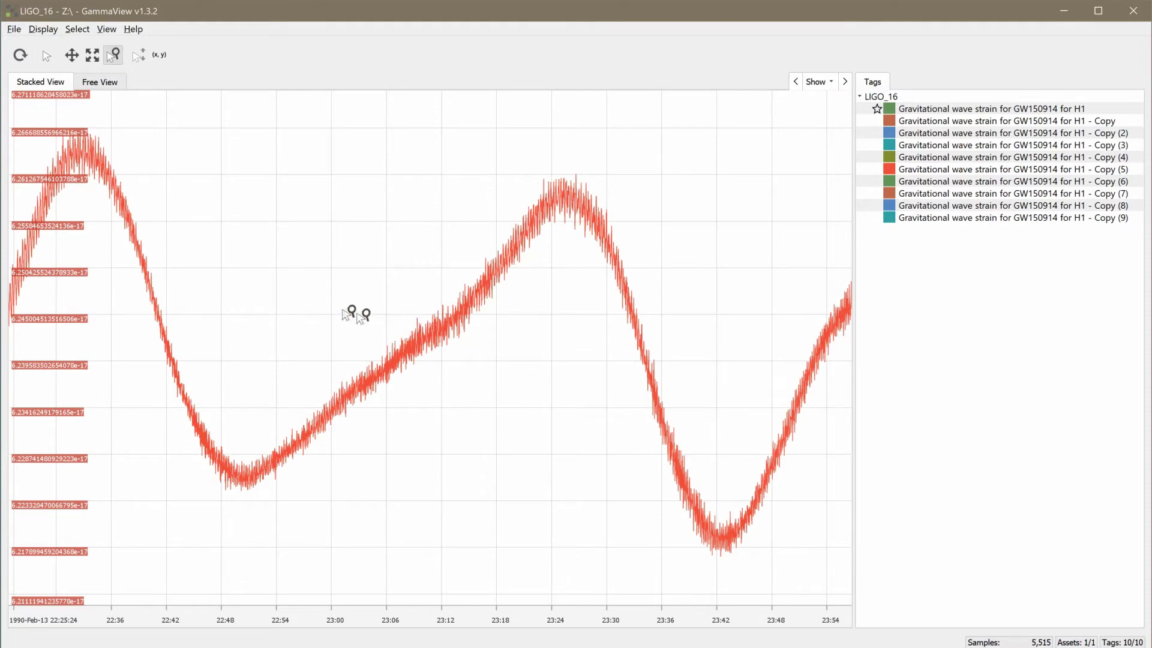
drag(350, 311, 586, 342)
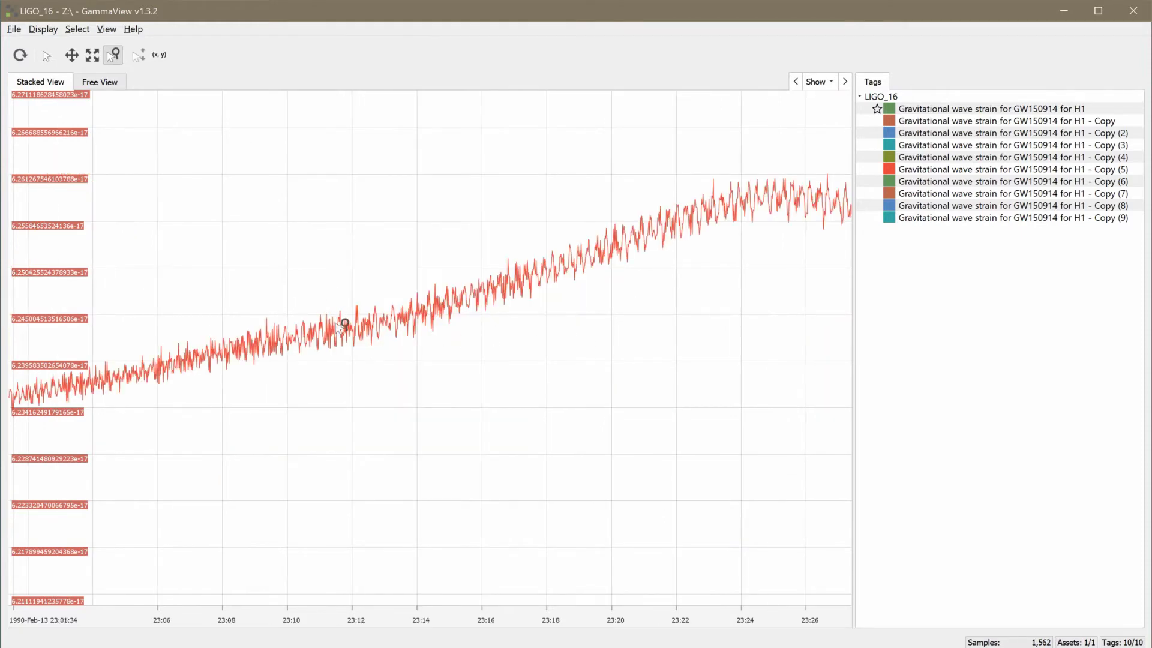
click(92, 55)
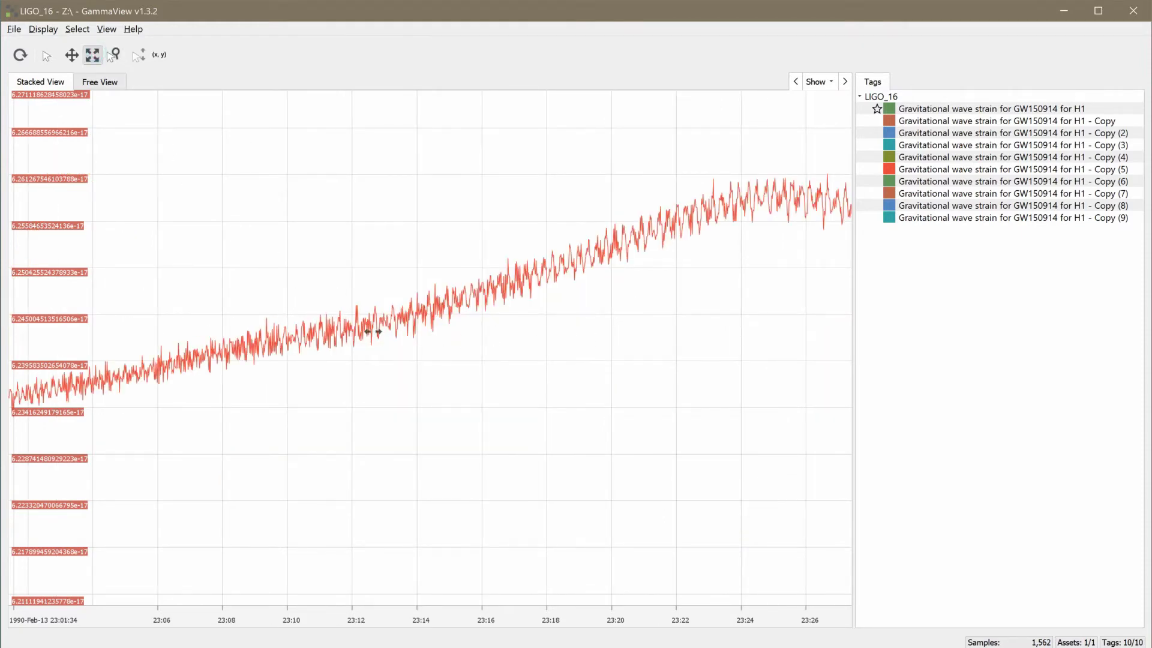
scroll(547, 337, up, 5)
scroll(499, 239, up, 3)
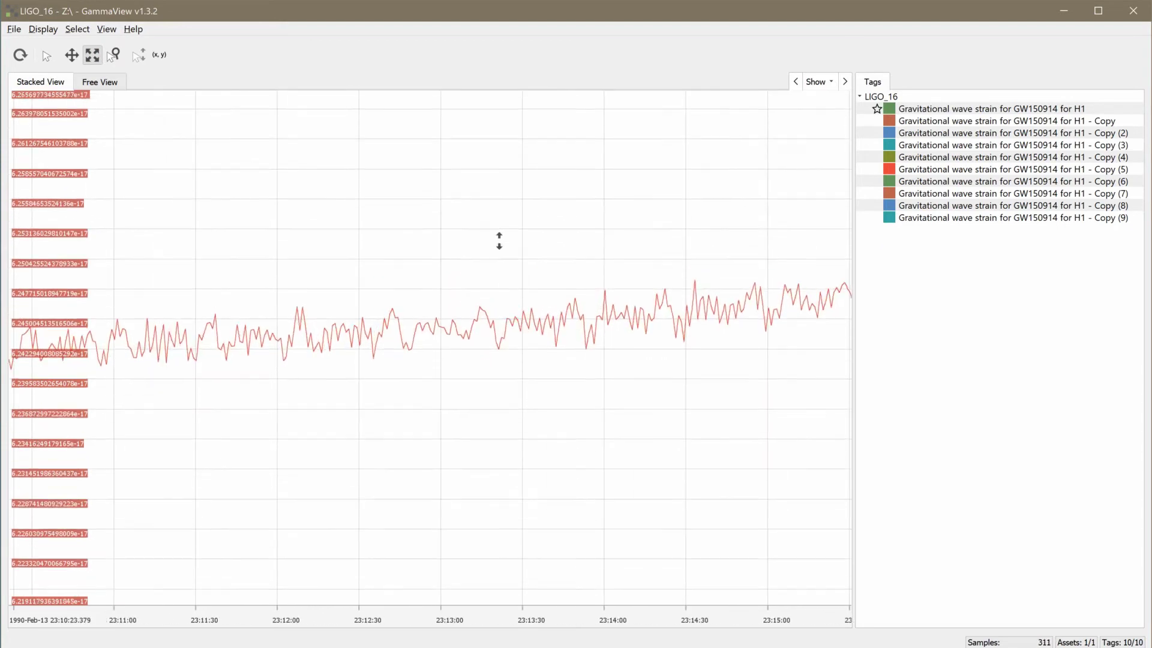
scroll(445, 342, up, 3)
Step: Zoom the red trace out to its full 1970–2012 span
click(455, 351)
scroll(624, 352, up, 2)
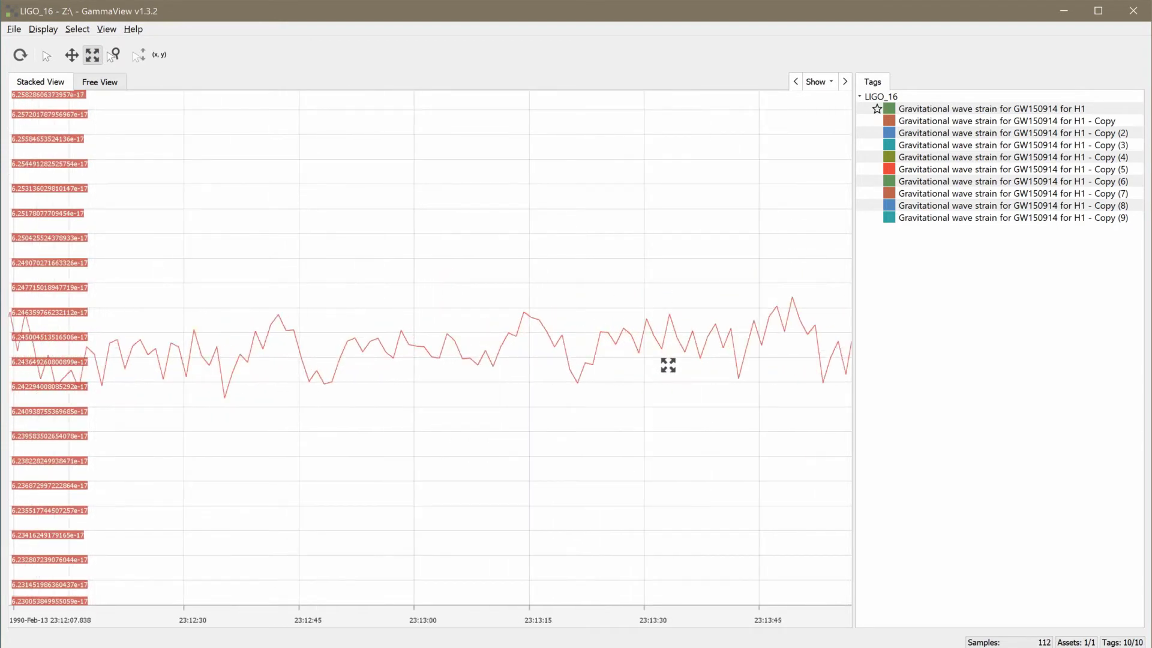
scroll(668, 364, down, 2)
scroll(235, 316, down, 2)
scroll(528, 327, down, 2)
scroll(495, 333, down, 1)
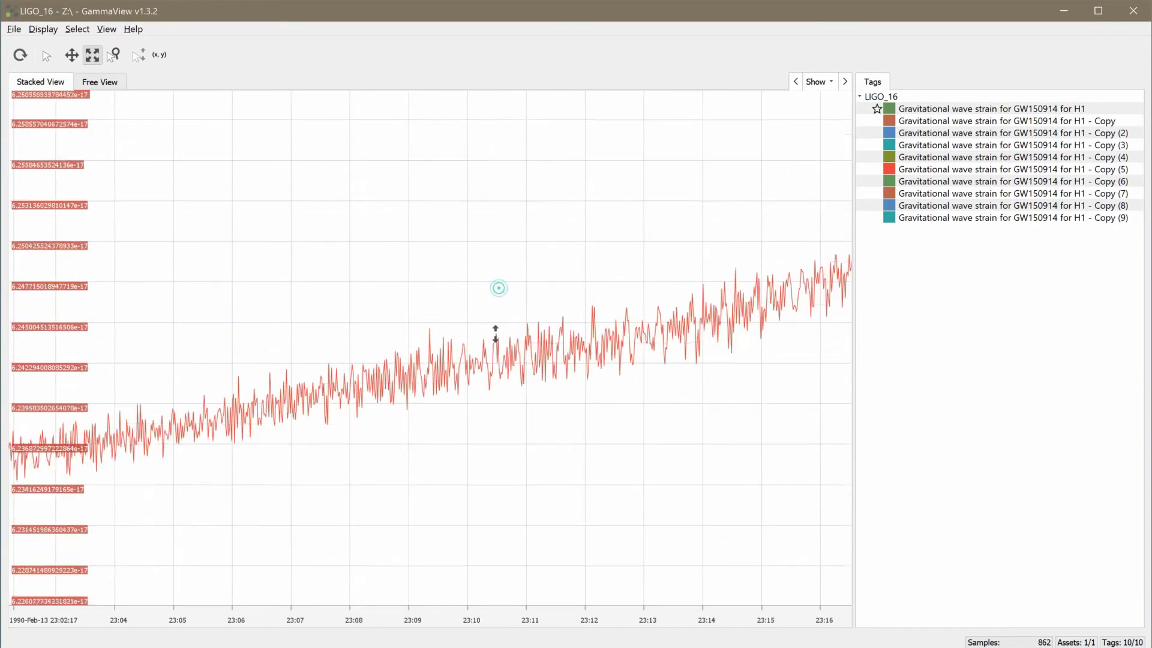
scroll(525, 470, down, 2)
scroll(489, 340, down, 2)
scroll(375, 334, down, 2)
scroll(393, 346, down, 1)
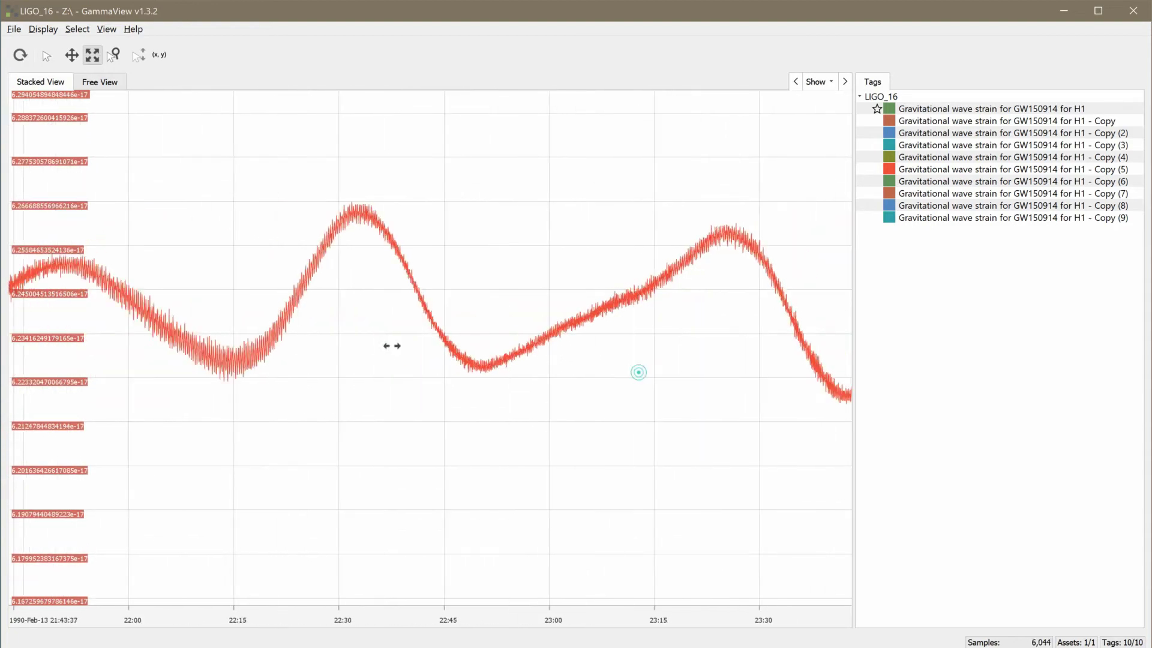
scroll(597, 368, down, 2)
scroll(611, 378, down, 2)
scroll(627, 359, down, 2)
scroll(684, 357, down, 2)
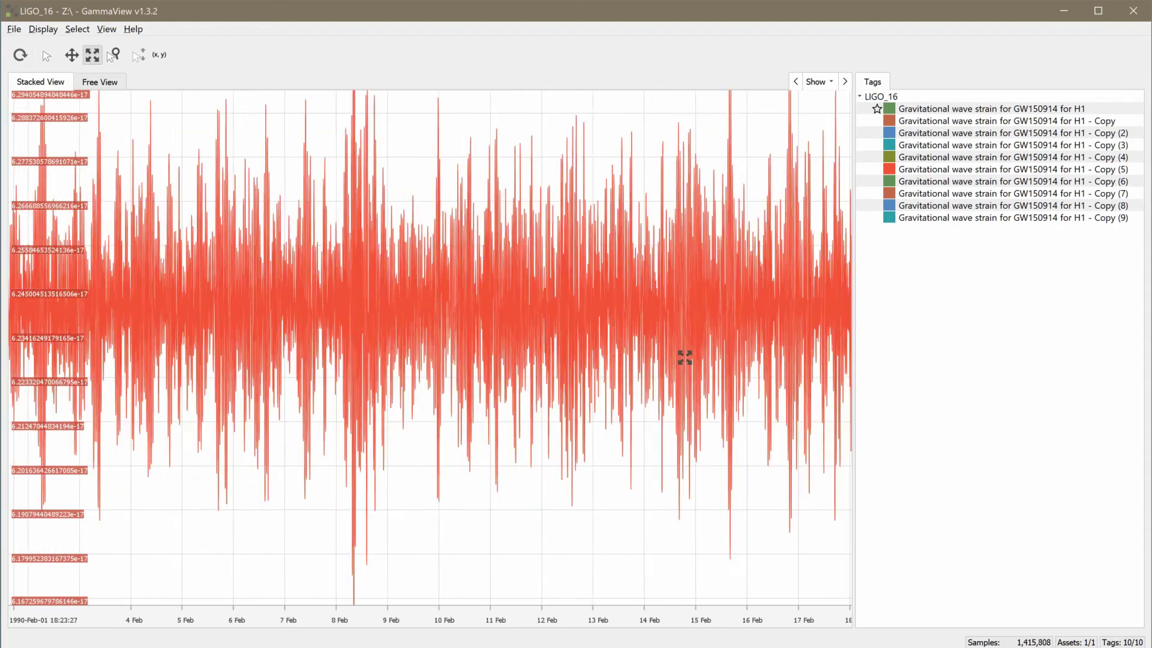
scroll(327, 334, down, 2)
scroll(462, 309, down, 2)
scroll(457, 288, down, 1)
scroll(478, 405, down, 2)
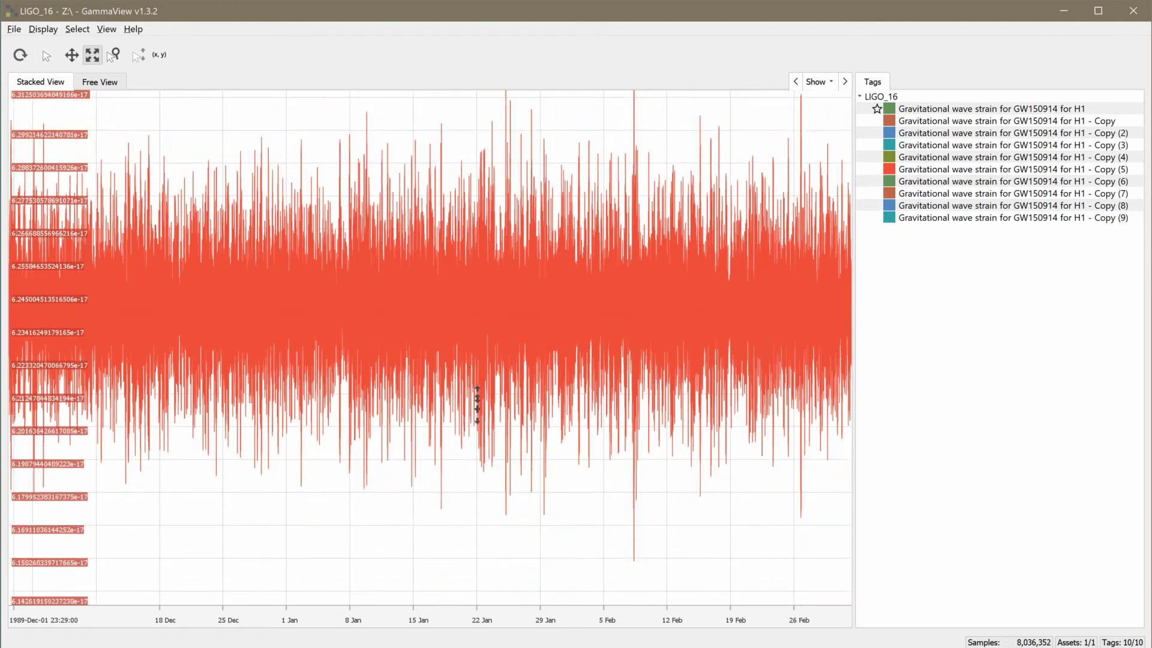
scroll(478, 405, down, 2)
scroll(499, 351, down, 2)
scroll(545, 281, down, 1)
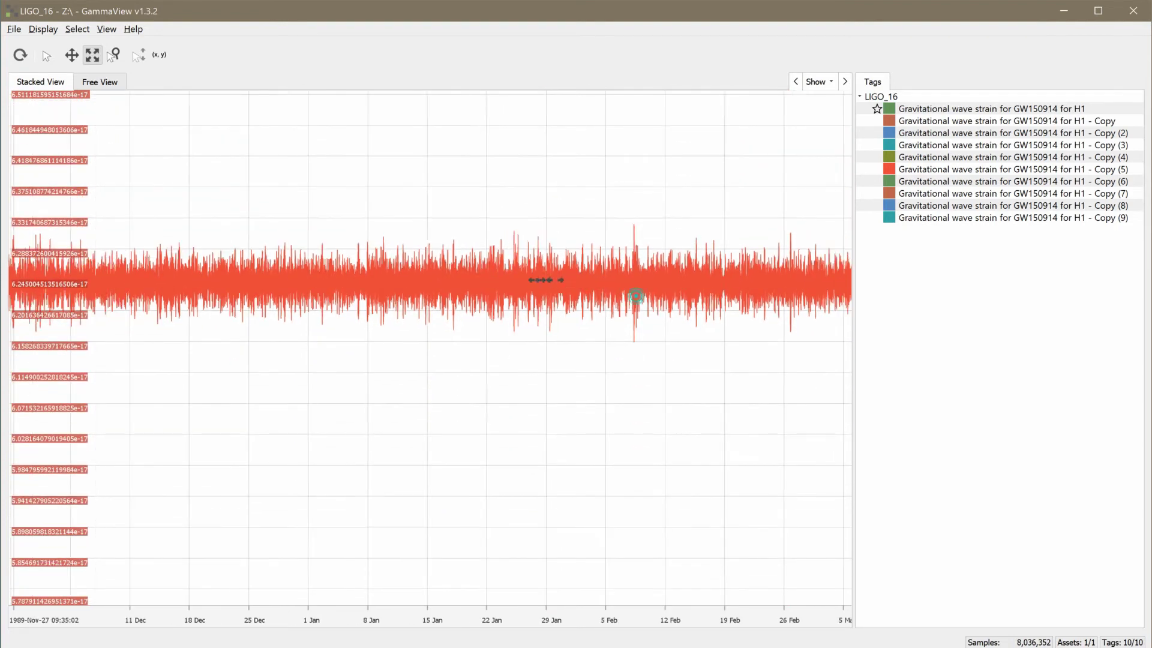
scroll(544, 280, down, 2)
scroll(189, 267, down, 2)
scroll(514, 288, down, 2)
scroll(269, 275, down, 2)
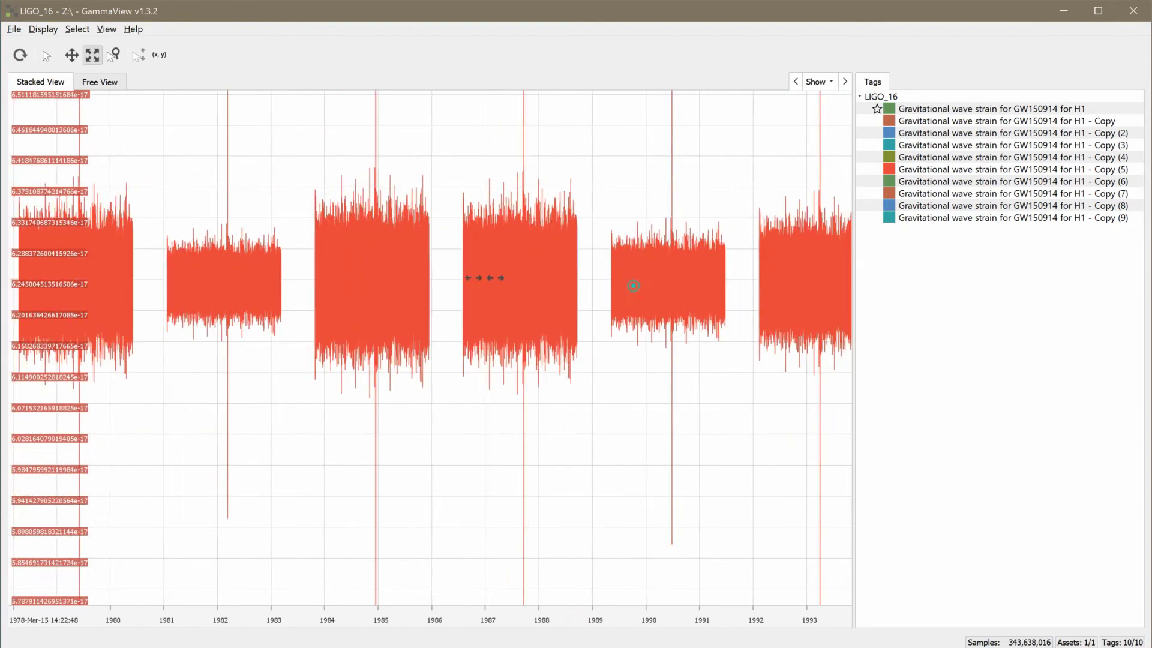
scroll(633, 286, down, 2)
scroll(637, 292, down, 2)
Step: Refit the time axis and rescale values to show all ten stacked series
click(635, 290)
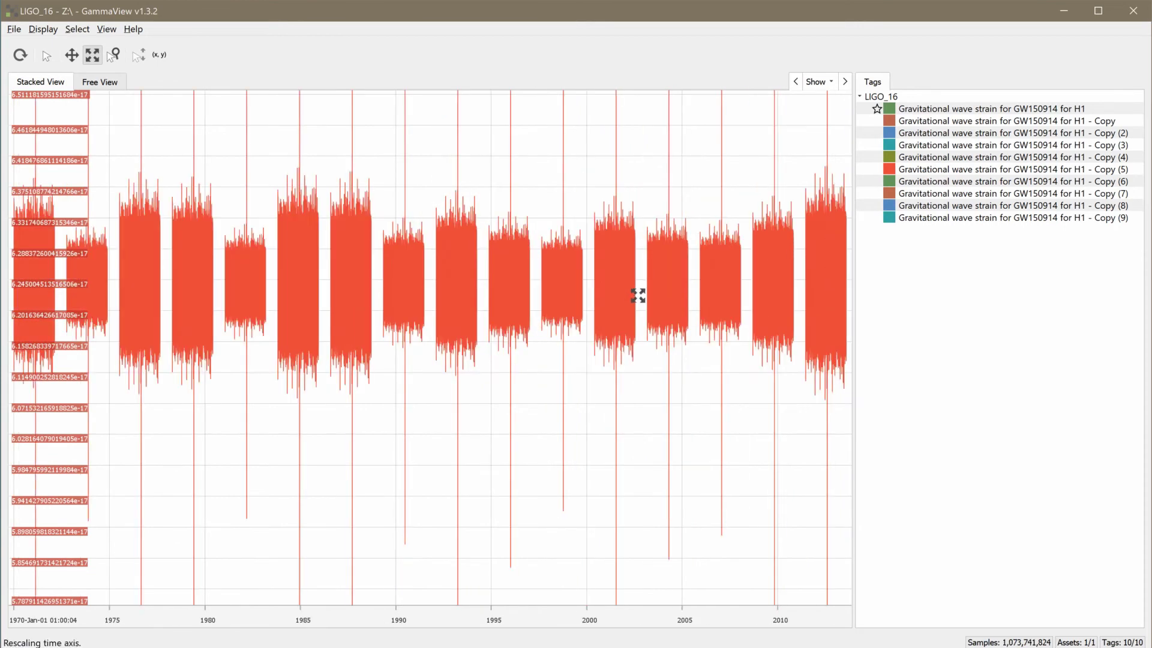
click(508, 284)
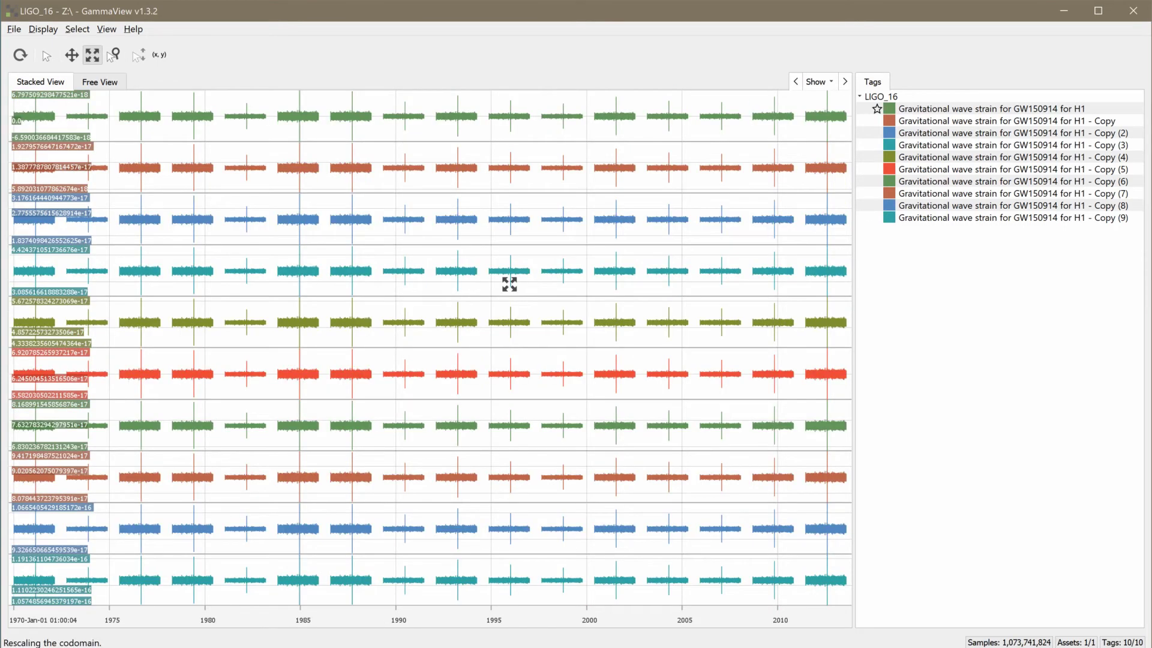